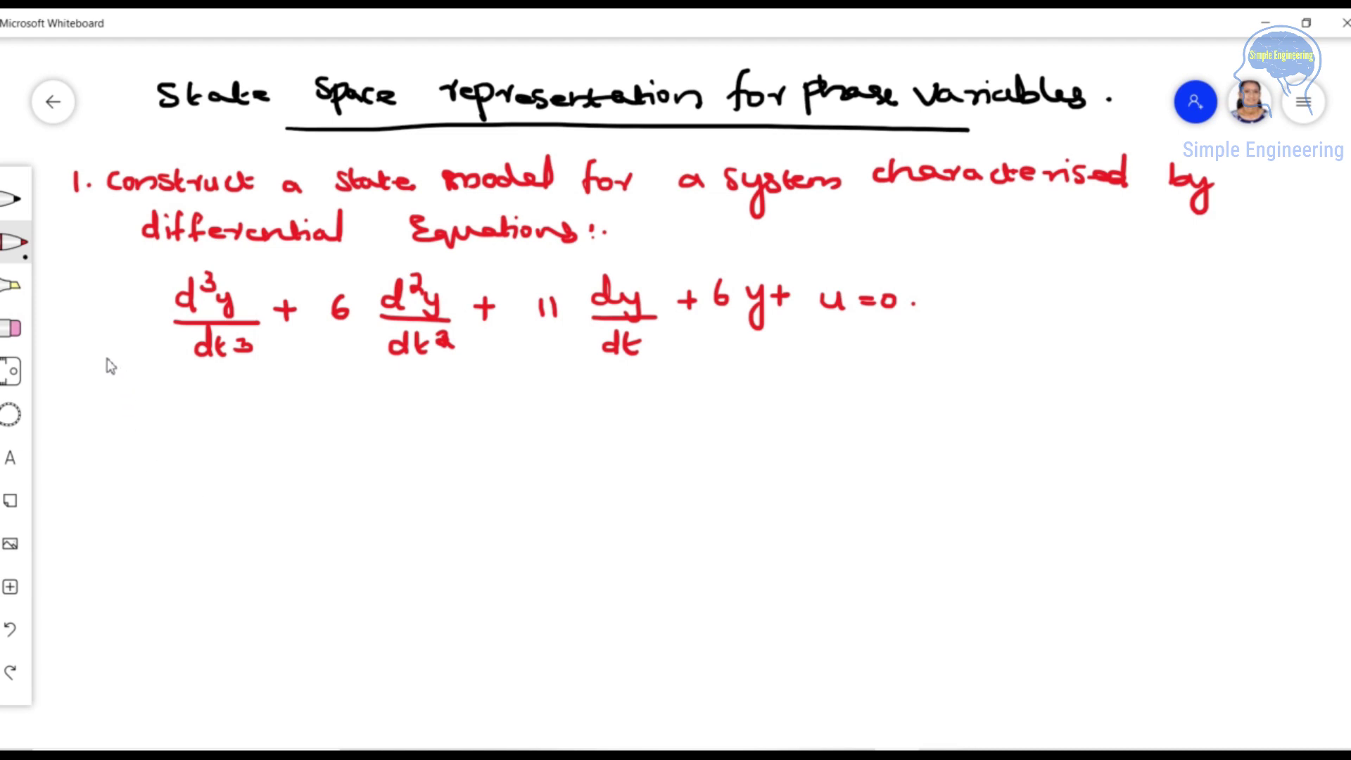
Step: Switch the pen from red to black ink
{"action": "left_click", "coordinate": [21, 204]}
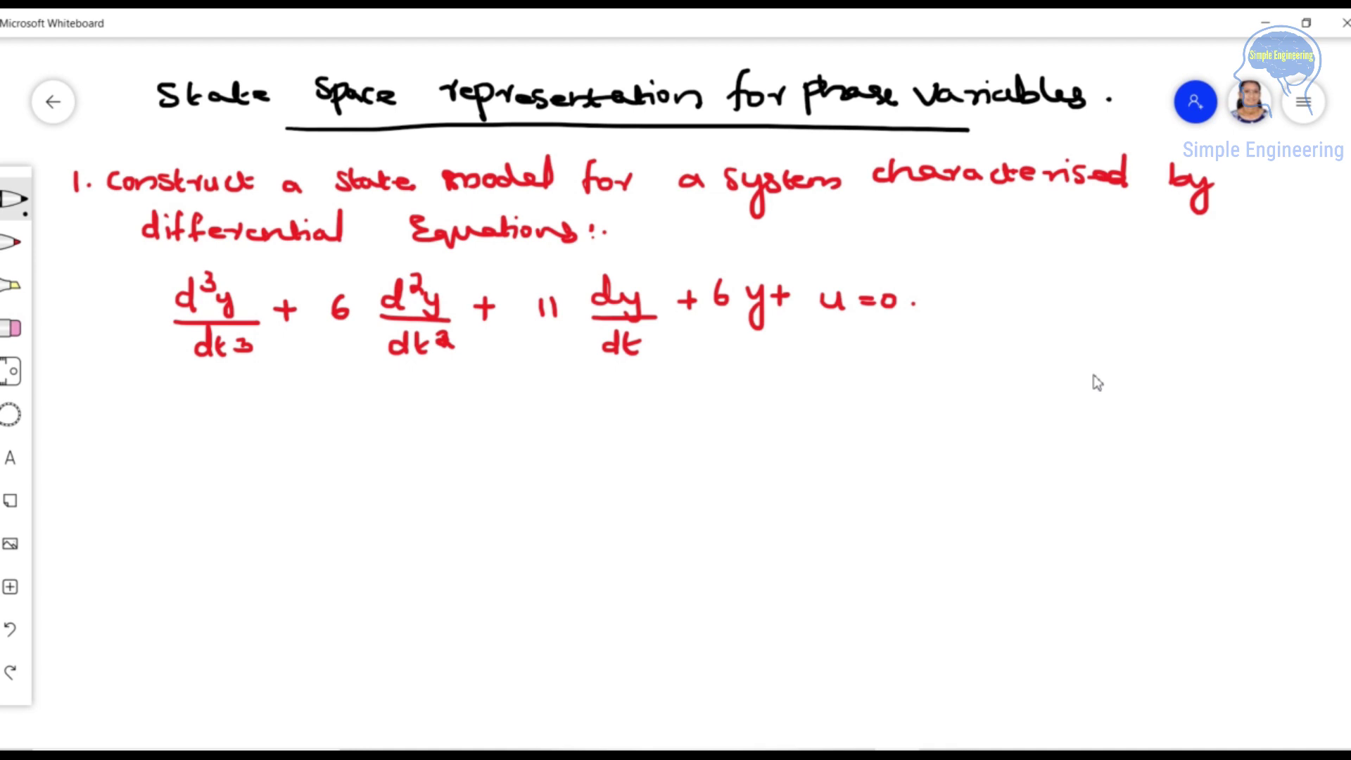
Step: Write 'Soln' with a double underline and the first substitution y = x1
{"action": "mouse_move", "coordinate": [73, 385]}
{"action": "left_mouse_down"}
{"action": "mouse_move", "coordinate": [103, 392]}
{"action": "mouse_move", "coordinate": [124, 416]}
{"action": "mouse_move", "coordinate": [215, 407]}
{"action": "mouse_move", "coordinate": [204, 451]}
{"action": "left_mouse_up"}
{"action": "left_click_drag", "start_coordinate": [229, 418], "coordinate": [249, 427]}
{"action": "left_click_drag", "start_coordinate": [259, 416], "coordinate": [286, 428]}
{"action": "left_click_drag", "start_coordinate": [297, 421], "coordinate": [297, 434]}
Step: Write the second line ẏ = ẋ1 = x2
{"action": "left_click_drag", "start_coordinate": [197, 477], "coordinate": [214, 477]}
{"action": "mouse_move", "coordinate": [216, 476]}
{"action": "left_mouse_down"}
{"action": "mouse_move", "coordinate": [211, 508]}
{"action": "mouse_move", "coordinate": [200, 515]}
{"action": "mouse_move", "coordinate": [206, 457]}
{"action": "mouse_move", "coordinate": [247, 510]}
{"action": "mouse_move", "coordinate": [293, 496]}
{"action": "left_mouse_up"}
{"action": "left_click", "coordinate": [211, 458]}
{"action": "mouse_move", "coordinate": [290, 480]}
{"action": "left_mouse_down"}
{"action": "mouse_move", "coordinate": [308, 504]}
{"action": "mouse_move", "coordinate": [342, 480]}
{"action": "left_mouse_up"}
{"action": "left_click", "coordinate": [297, 461]}
{"action": "mouse_move", "coordinate": [325, 491]}
{"action": "left_mouse_down"}
{"action": "mouse_move", "coordinate": [373, 478]}
{"action": "mouse_move", "coordinate": [376, 496]}
{"action": "left_mouse_up"}
{"action": "left_click_drag", "start_coordinate": [378, 482], "coordinate": [387, 498]}
{"action": "left_click_drag", "start_coordinate": [400, 490], "coordinate": [418, 501]}
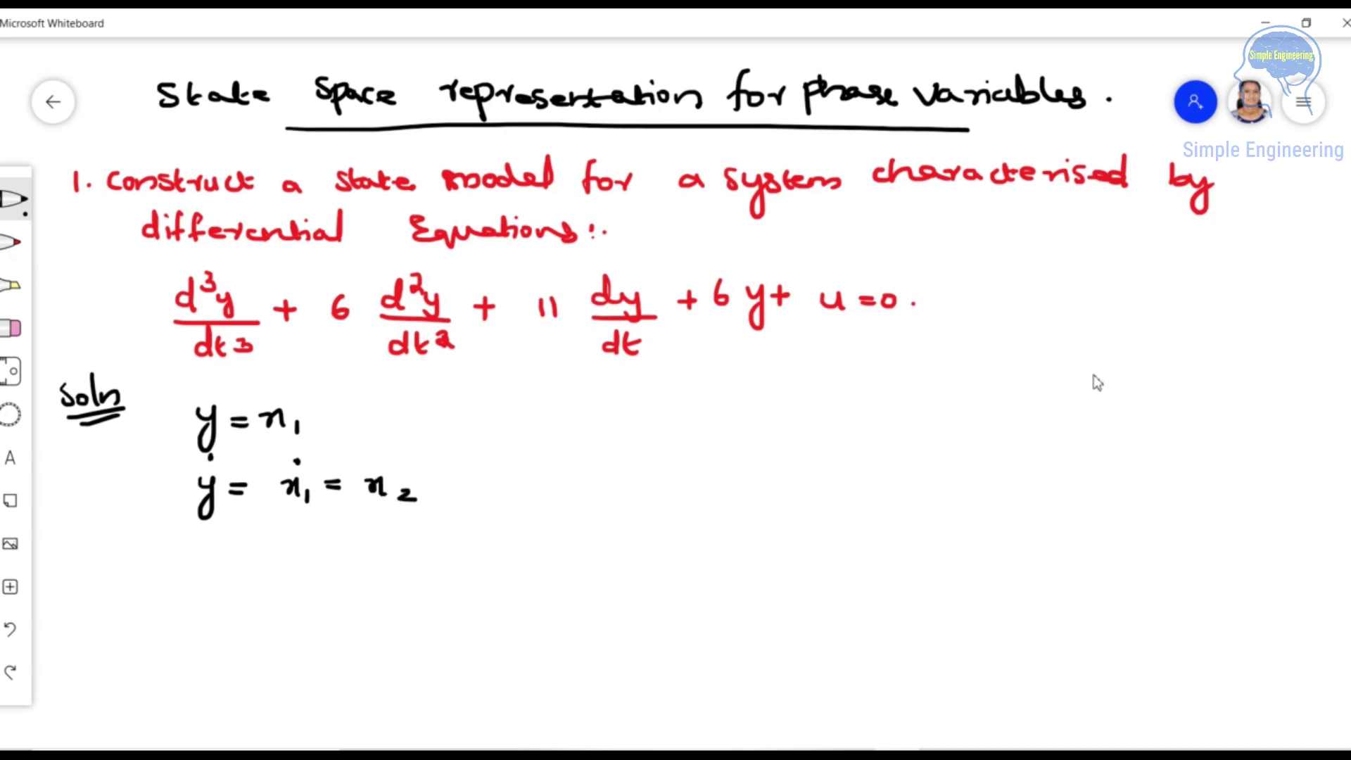
Step: Write the third line ÿ = ẋ2 = x3
{"action": "mouse_move", "coordinate": [220, 540]}
{"action": "left_mouse_down"}
{"action": "mouse_move", "coordinate": [239, 564]}
{"action": "mouse_move", "coordinate": [223, 579]}
{"action": "mouse_move", "coordinate": [276, 547]}
{"action": "left_mouse_up"}
{"action": "left_click", "coordinate": [219, 525]}
{"action": "left_click", "coordinate": [230, 525]}
{"action": "mouse_move", "coordinate": [261, 555]}
{"action": "left_mouse_down"}
{"action": "mouse_move", "coordinate": [347, 561]}
{"action": "mouse_move", "coordinate": [318, 541]}
{"action": "mouse_move", "coordinate": [374, 544]}
{"action": "left_mouse_up"}
{"action": "left_click", "coordinate": [320, 525]}
{"action": "left_click_drag", "start_coordinate": [360, 552], "coordinate": [411, 556]}
{"action": "left_click_drag", "start_coordinate": [407, 539], "coordinate": [443, 564]}
Step: Write the fourth line y⃛ = ẋ3
{"action": "mouse_move", "coordinate": [216, 605]}
{"action": "left_mouse_down"}
{"action": "mouse_move", "coordinate": [235, 628]}
{"action": "mouse_move", "coordinate": [219, 645]}
{"action": "left_mouse_up"}
{"action": "left_click", "coordinate": [217, 594]}
{"action": "left_click", "coordinate": [224, 593]}
{"action": "left_click", "coordinate": [233, 594]}
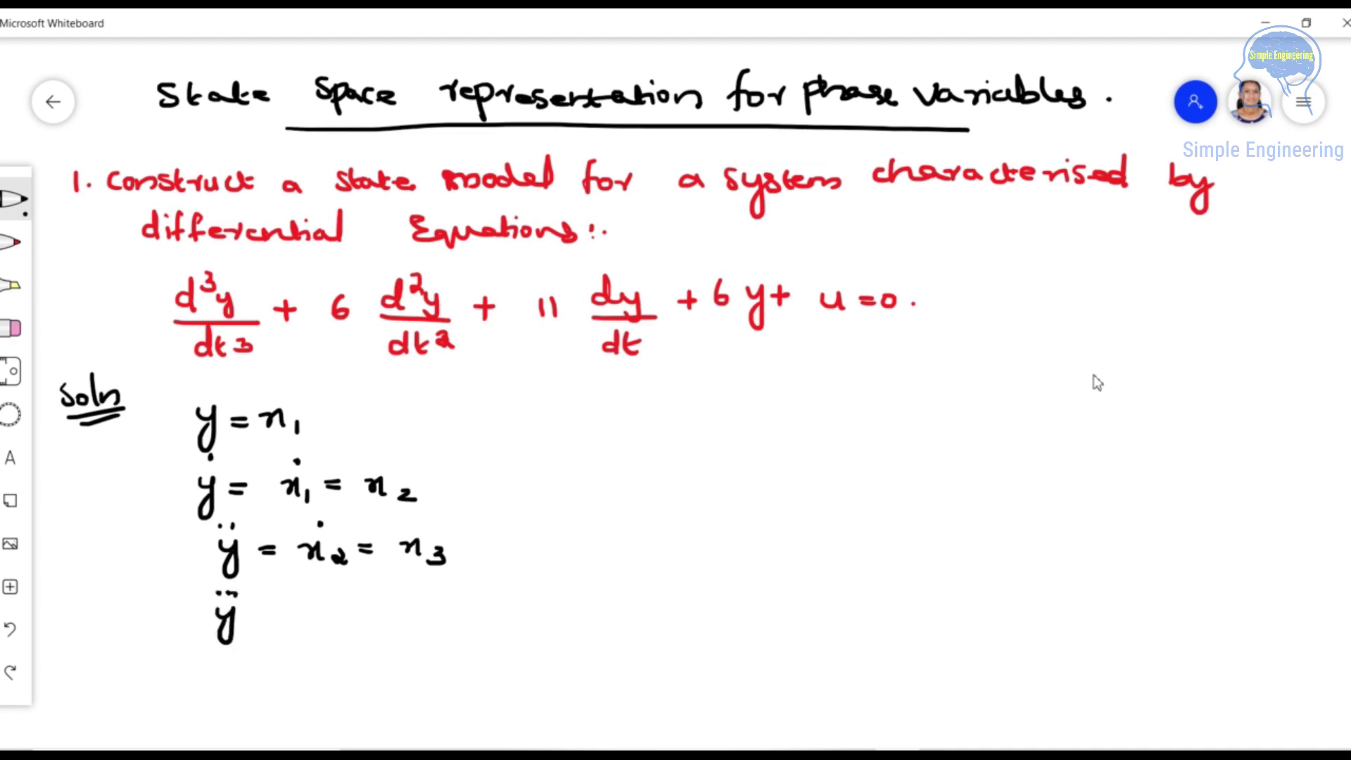
{"action": "left_click_drag", "start_coordinate": [259, 618], "coordinate": [322, 630]}
{"action": "mouse_move", "coordinate": [333, 622]}
{"action": "left_mouse_down"}
{"action": "mouse_move", "coordinate": [342, 631]}
{"action": "mouse_move", "coordinate": [328, 640]}
{"action": "left_mouse_up"}
{"action": "left_click", "coordinate": [319, 602]}
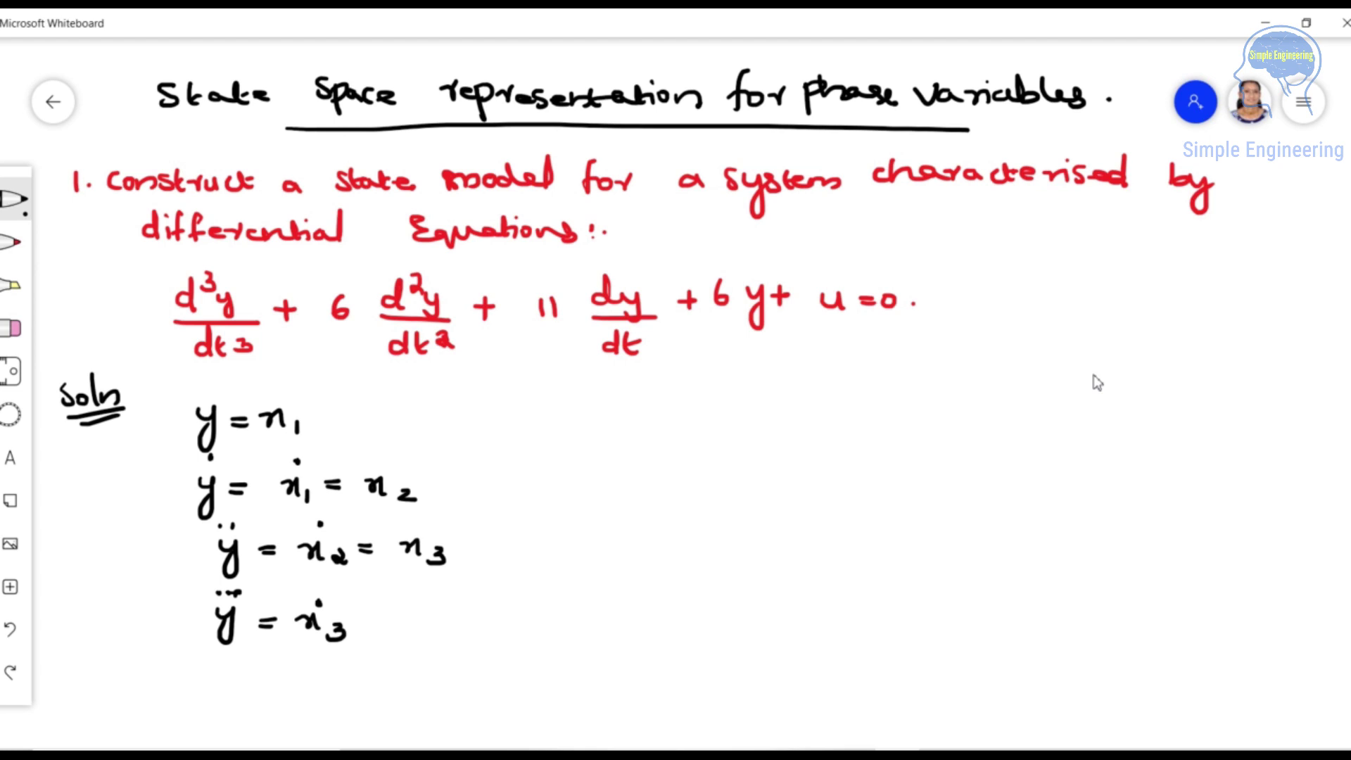
Step: Handwrite y⃛ + 6ÿ + 11ẏ + 6y + u = 0 to the right of the substitution list
{"action": "mouse_move", "coordinate": [604, 411]}
{"action": "left_mouse_down"}
{"action": "mouse_move", "coordinate": [604, 449]}
{"action": "mouse_move", "coordinate": [700, 401]}
{"action": "mouse_move", "coordinate": [703, 421]}
{"action": "mouse_move", "coordinate": [743, 427]}
{"action": "mouse_move", "coordinate": [735, 447]}
{"action": "mouse_move", "coordinate": [736, 391]}
{"action": "mouse_move", "coordinate": [820, 425]}
{"action": "left_mouse_up"}
{"action": "left_click", "coordinate": [608, 385]}
{"action": "left_click", "coordinate": [619, 385]}
{"action": "left_click", "coordinate": [736, 390]}
{"action": "left_click", "coordinate": [748, 391]}
{"action": "mouse_move", "coordinate": [841, 408]}
{"action": "left_mouse_down"}
{"action": "mouse_move", "coordinate": [856, 409]}
{"action": "mouse_move", "coordinate": [836, 459]}
{"action": "left_mouse_up"}
{"action": "left_click", "coordinate": [848, 395]}
{"action": "mouse_move", "coordinate": [869, 409]}
{"action": "left_mouse_down"}
{"action": "mouse_move", "coordinate": [890, 410]}
{"action": "mouse_move", "coordinate": [879, 428]}
{"action": "left_mouse_up"}
{"action": "left_click_drag", "start_coordinate": [918, 396], "coordinate": [916, 413]}
{"action": "mouse_move", "coordinate": [926, 405]}
{"action": "left_mouse_down"}
{"action": "mouse_move", "coordinate": [940, 414]}
{"action": "mouse_move", "coordinate": [927, 450]}
{"action": "mouse_move", "coordinate": [981, 408]}
{"action": "left_mouse_up"}
{"action": "mouse_move", "coordinate": [969, 398]}
{"action": "left_mouse_down"}
{"action": "mouse_move", "coordinate": [969, 419]}
{"action": "mouse_move", "coordinate": [1045, 416]}
{"action": "left_mouse_up"}
{"action": "left_click_drag", "start_coordinate": [1064, 404], "coordinate": [1061, 406]}
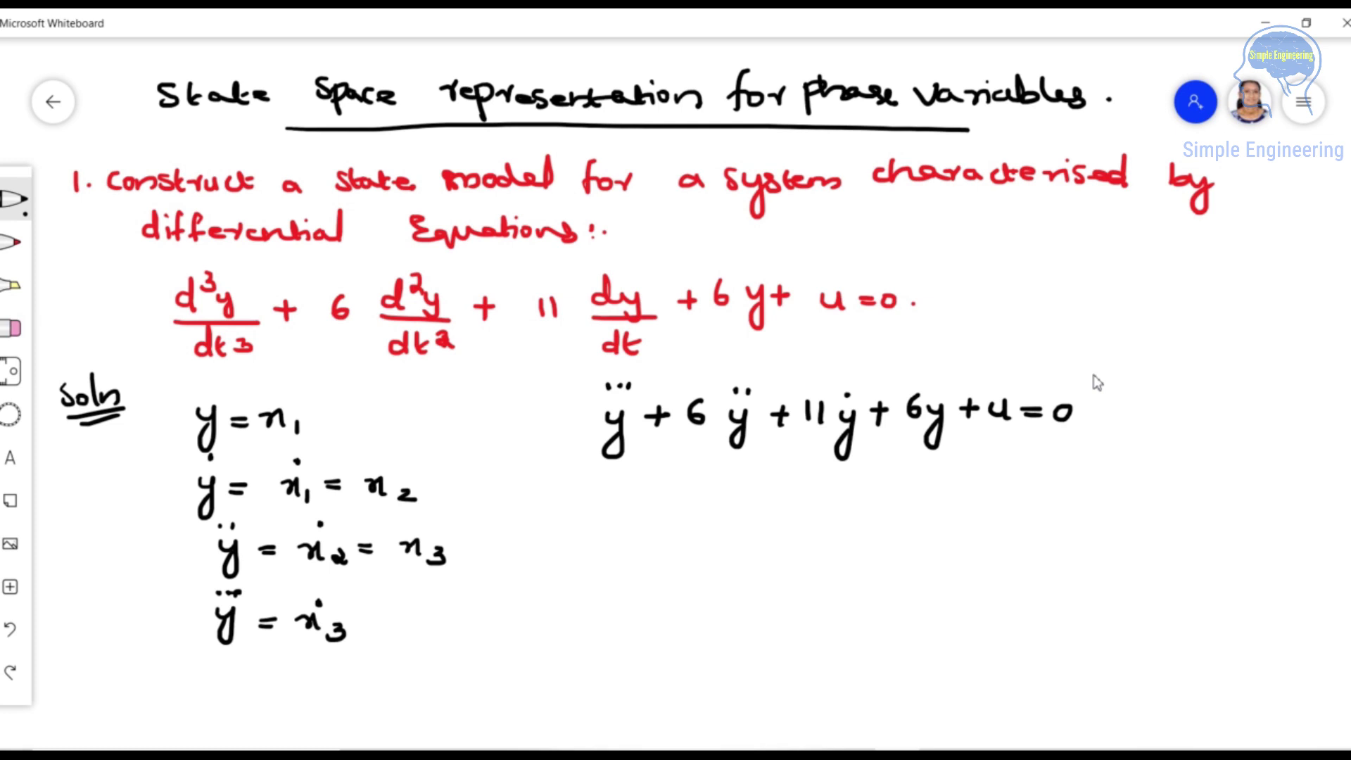
Step: Pen ẋ3 + 6x3 + 11x2 + 6x1 + u = 0 beneath the dot-notation equation
{"action": "mouse_move", "coordinate": [602, 493]}
{"action": "left_mouse_down"}
{"action": "mouse_move", "coordinate": [640, 518]}
{"action": "mouse_move", "coordinate": [622, 523]}
{"action": "mouse_move", "coordinate": [629, 474]}
{"action": "mouse_move", "coordinate": [662, 505]}
{"action": "mouse_move", "coordinate": [691, 501]}
{"action": "left_mouse_up"}
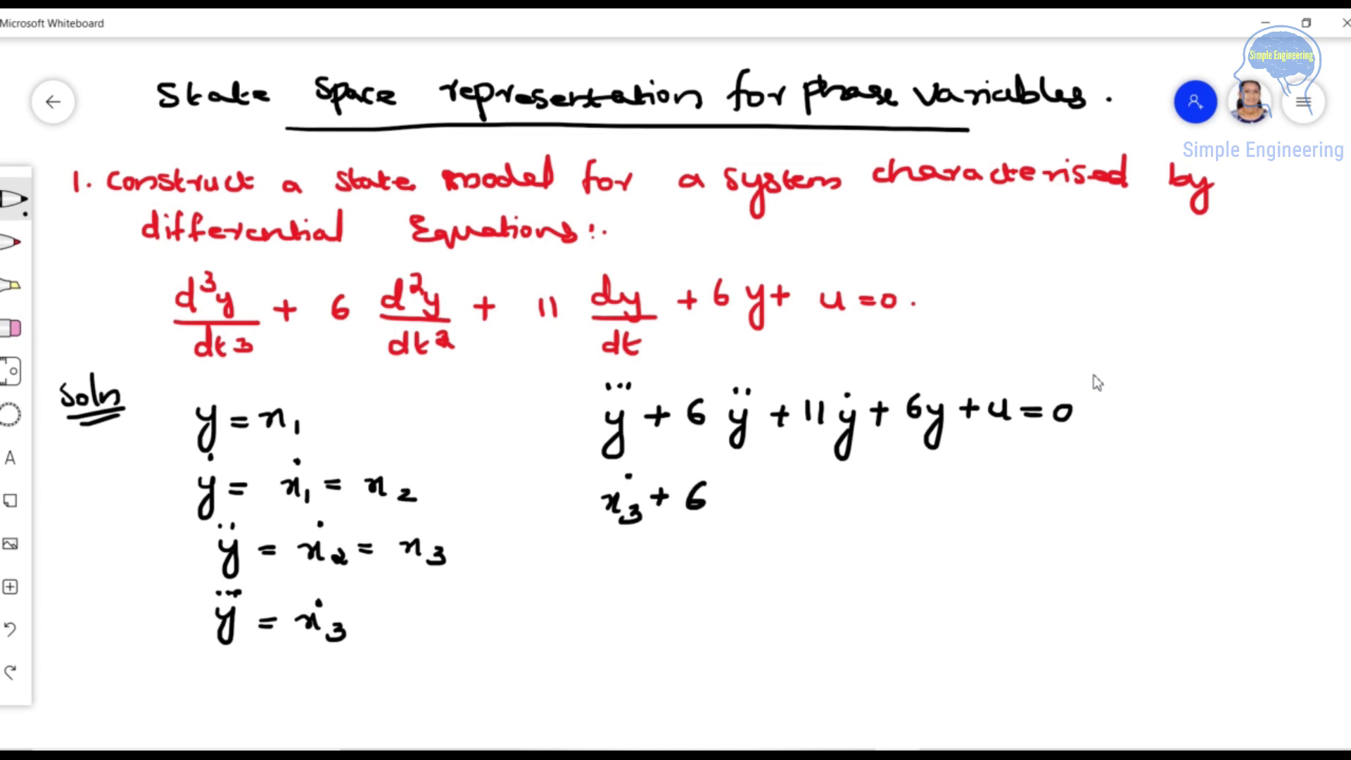
{"action": "mouse_move", "coordinate": [721, 501]}
{"action": "left_mouse_down"}
{"action": "mouse_move", "coordinate": [771, 514]}
{"action": "mouse_move", "coordinate": [750, 525]}
{"action": "left_mouse_up"}
{"action": "mouse_move", "coordinate": [781, 498]}
{"action": "left_mouse_down"}
{"action": "mouse_move", "coordinate": [804, 497]}
{"action": "mouse_move", "coordinate": [793, 509]}
{"action": "left_mouse_up"}
{"action": "left_click_drag", "start_coordinate": [818, 482], "coordinate": [816, 508]}
{"action": "left_click_drag", "start_coordinate": [831, 485], "coordinate": [831, 510]}
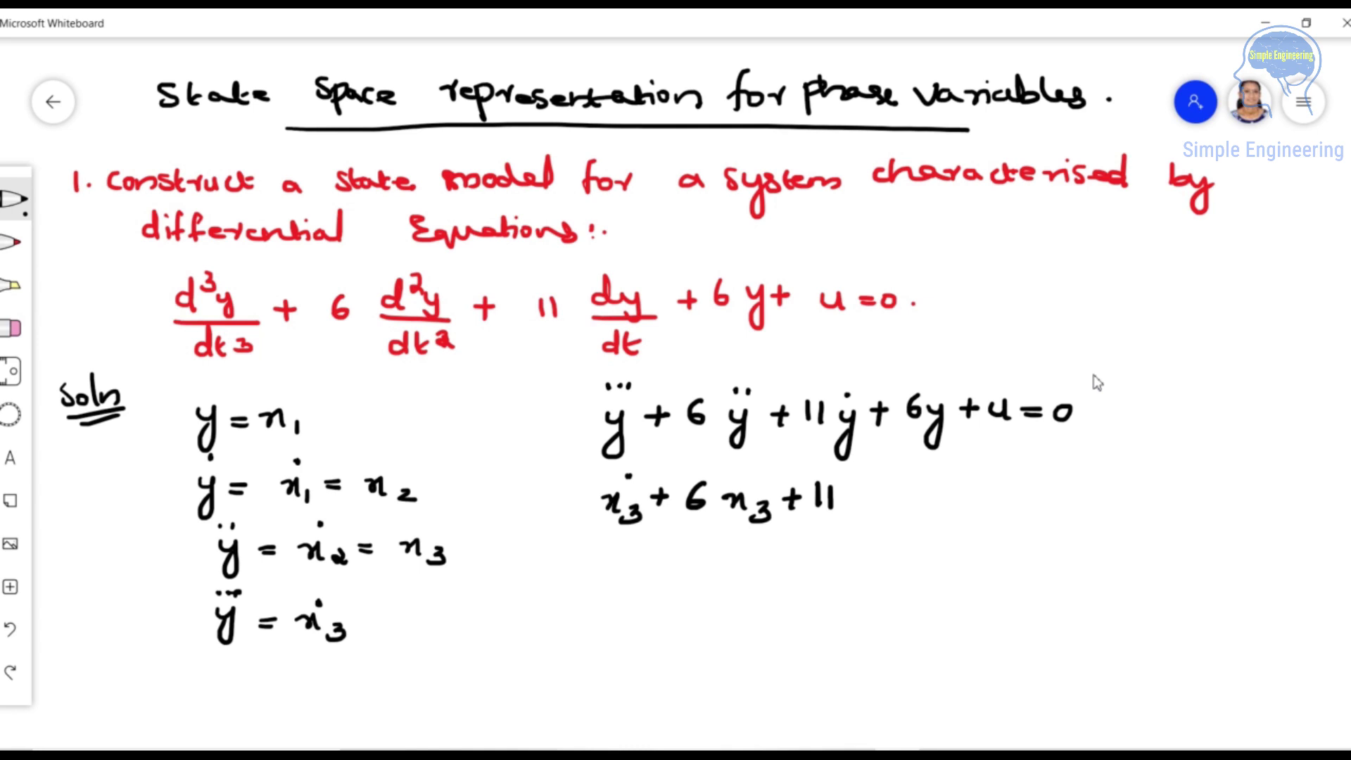
{"action": "left_click_drag", "start_coordinate": [852, 496], "coordinate": [874, 504]}
{"action": "left_click_drag", "start_coordinate": [880, 500], "coordinate": [899, 514]}
{"action": "left_click_drag", "start_coordinate": [905, 501], "coordinate": [939, 501]}
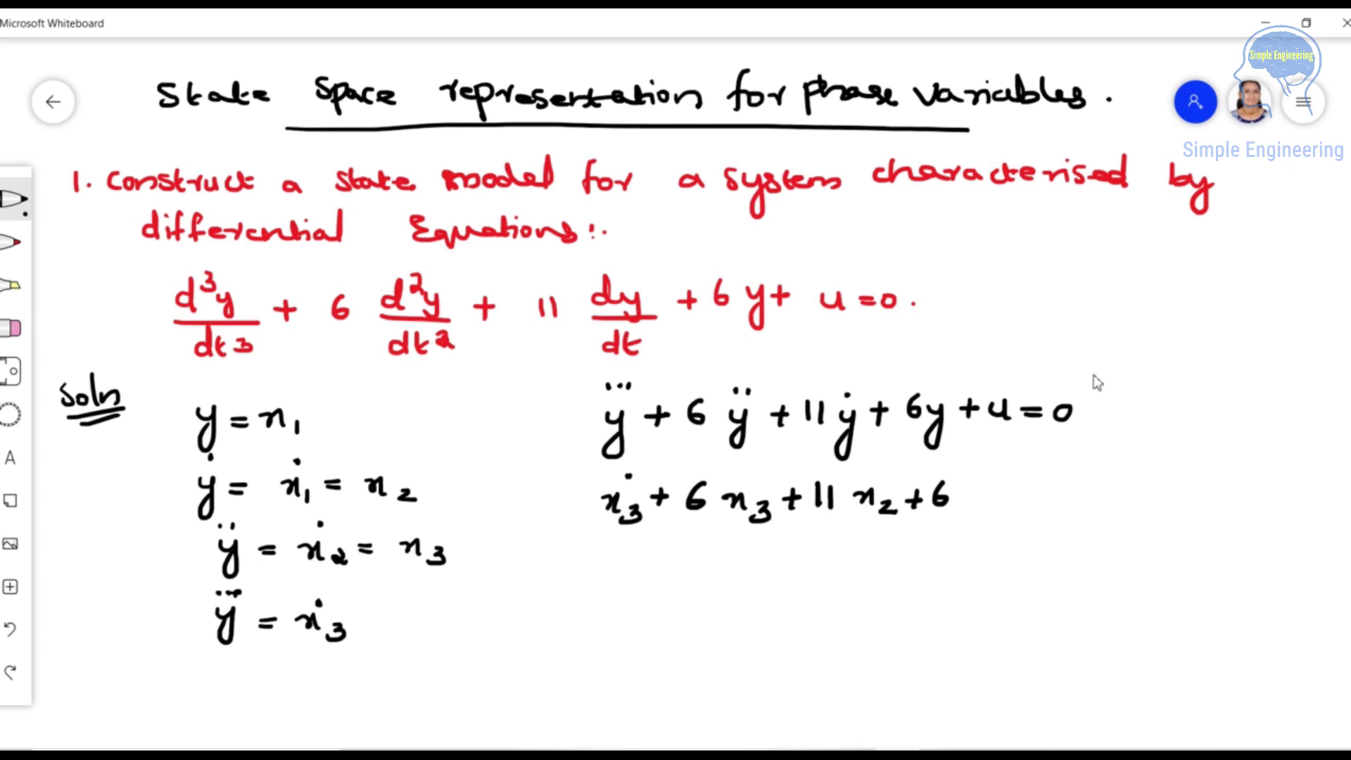
{"action": "left_click_drag", "start_coordinate": [963, 484], "coordinate": [974, 497]}
{"action": "mouse_move", "coordinate": [989, 489]}
{"action": "left_mouse_down"}
{"action": "mouse_move", "coordinate": [987, 506]}
{"action": "mouse_move", "coordinate": [1019, 493]}
{"action": "left_mouse_up"}
{"action": "mouse_move", "coordinate": [1013, 482]}
{"action": "left_mouse_down"}
{"action": "mouse_move", "coordinate": [1011, 501]}
{"action": "mouse_move", "coordinate": [1076, 493]}
{"action": "left_mouse_up"}
{"action": "left_click_drag", "start_coordinate": [1060, 501], "coordinate": [1088, 492]}
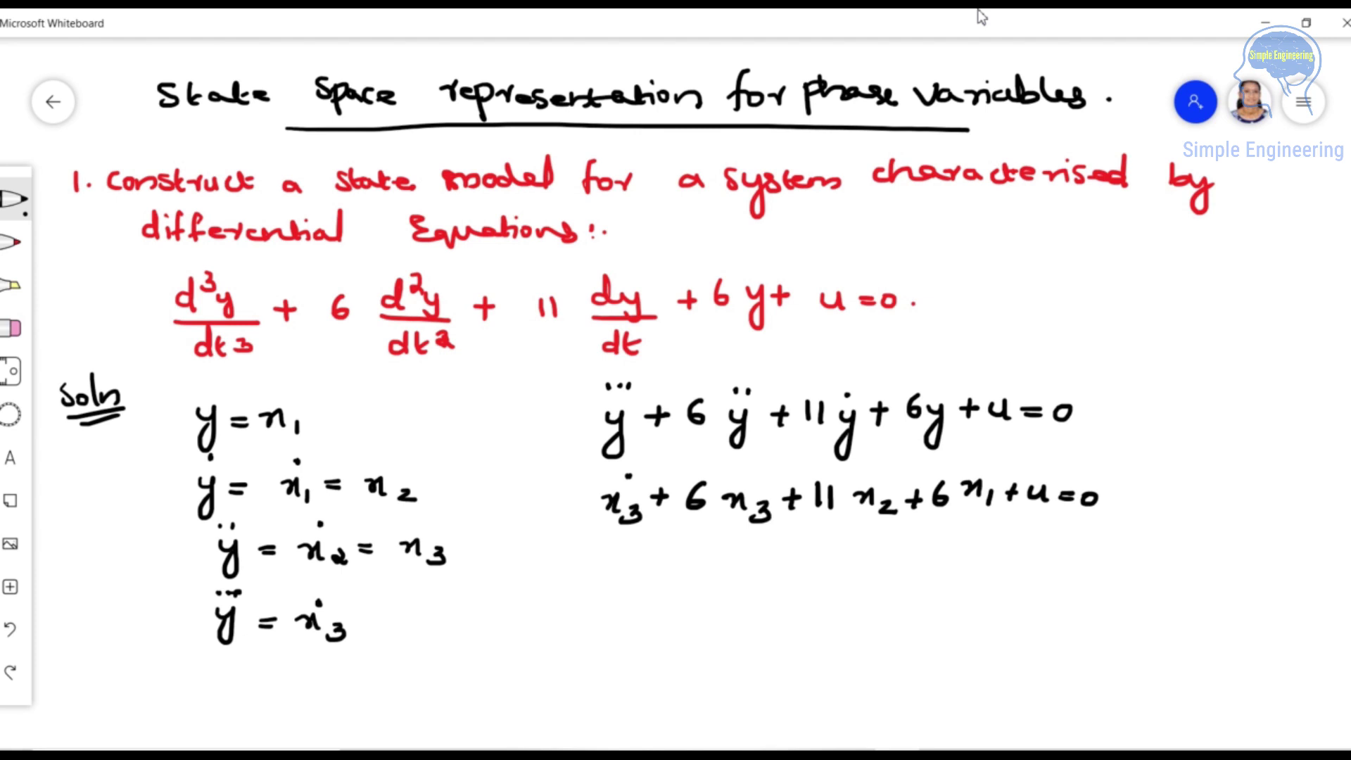
Step: Write ẋ3 = −6x1 − 11x2 − 6x3 − u below the state-variable form
{"action": "mouse_move", "coordinate": [614, 576]}
{"action": "left_mouse_down"}
{"action": "mouse_move", "coordinate": [665, 584]}
{"action": "mouse_move", "coordinate": [658, 597]}
{"action": "mouse_move", "coordinate": [644, 570]}
{"action": "mouse_move", "coordinate": [703, 572]}
{"action": "left_mouse_up"}
{"action": "left_click", "coordinate": [644, 555]}
{"action": "mouse_move", "coordinate": [680, 582]}
{"action": "left_mouse_down"}
{"action": "mouse_move", "coordinate": [763, 572]}
{"action": "mouse_move", "coordinate": [832, 590]}
{"action": "left_mouse_up"}
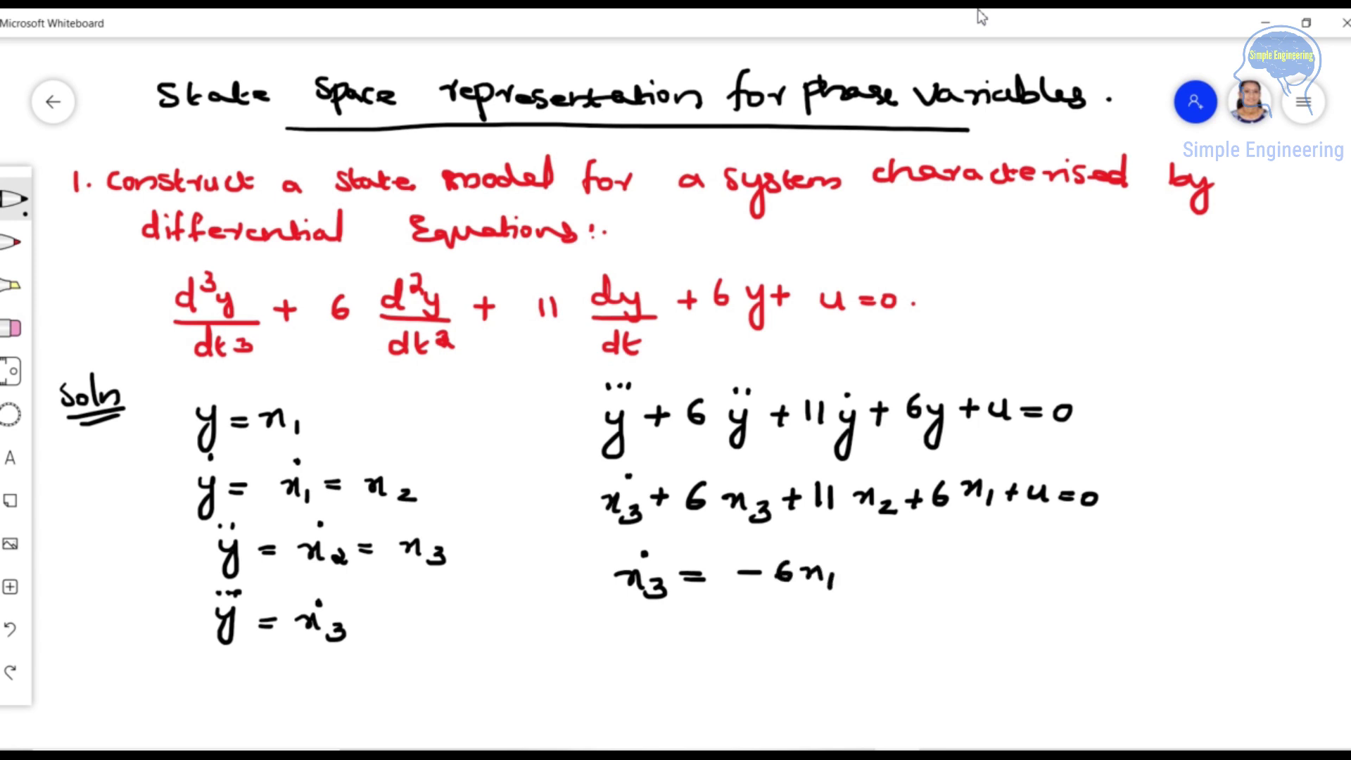
{"action": "mouse_move", "coordinate": [858, 573]}
{"action": "left_mouse_down"}
{"action": "mouse_move", "coordinate": [947, 560]}
{"action": "mouse_move", "coordinate": [950, 576]}
{"action": "left_mouse_up"}
{"action": "mouse_move", "coordinate": [957, 568]}
{"action": "left_mouse_down"}
{"action": "mouse_move", "coordinate": [977, 582]}
{"action": "mouse_move", "coordinate": [1008, 566]}
{"action": "mouse_move", "coordinate": [1033, 575]}
{"action": "left_mouse_up"}
{"action": "left_click_drag", "start_coordinate": [1051, 560], "coordinate": [1056, 573]}
{"action": "mouse_move", "coordinate": [1081, 563]}
{"action": "left_mouse_down"}
{"action": "mouse_move", "coordinate": [1082, 584]}
{"action": "mouse_move", "coordinate": [1132, 567]}
{"action": "left_mouse_up"}
{"action": "left_click_drag", "start_coordinate": [1141, 556], "coordinate": [1169, 573]}
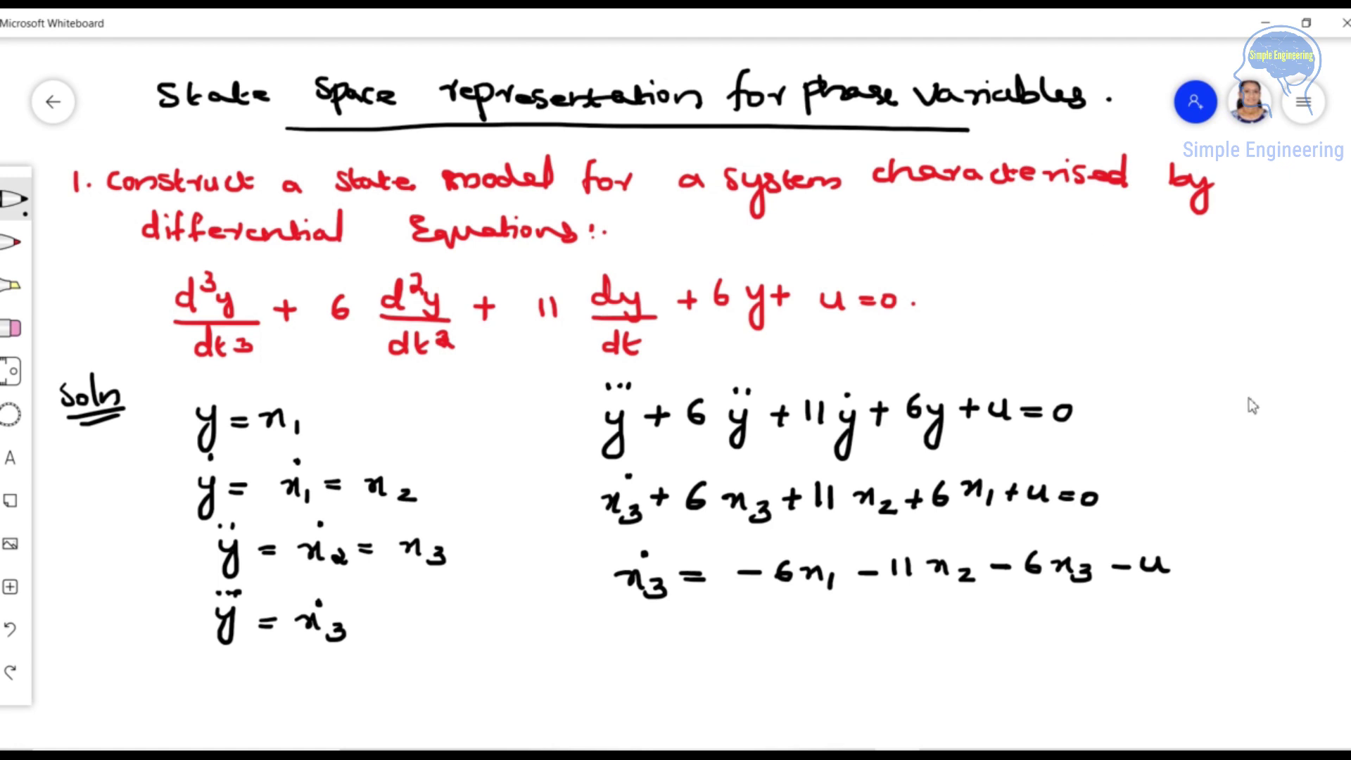
Step: Scroll down and write the first state equation ẋ1 = x2
{"action": "scroll", "coordinate": [1236, 306], "scroll_direction": "down", "scroll_amount": 4}
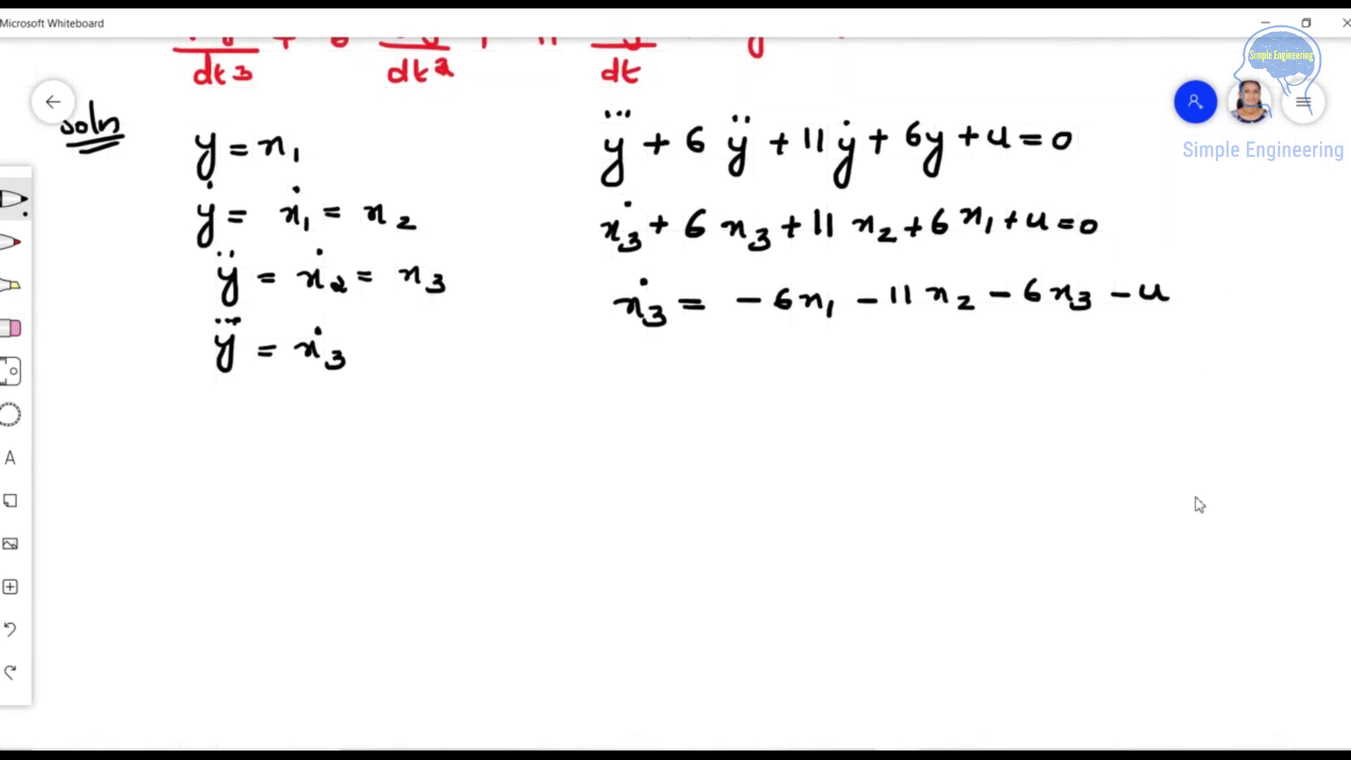
{"action": "left_click_drag", "start_coordinate": [492, 393], "coordinate": [514, 408]}
{"action": "mouse_move", "coordinate": [513, 393]}
{"action": "left_mouse_down"}
{"action": "mouse_move", "coordinate": [496, 410]}
{"action": "mouse_move", "coordinate": [520, 418]}
{"action": "mouse_move", "coordinate": [558, 398]}
{"action": "left_mouse_up"}
{"action": "left_click", "coordinate": [512, 373]}
{"action": "mouse_move", "coordinate": [542, 405]}
{"action": "left_mouse_down"}
{"action": "mouse_move", "coordinate": [614, 415]}
{"action": "mouse_move", "coordinate": [595, 417]}
{"action": "left_mouse_up"}
{"action": "left_click_drag", "start_coordinate": [625, 405], "coordinate": [643, 417]}
Step: Write the second state equation ẋ2 = x3
{"action": "mouse_move", "coordinate": [491, 455]}
{"action": "left_mouse_down"}
{"action": "mouse_move", "coordinate": [522, 477]}
{"action": "mouse_move", "coordinate": [510, 439]}
{"action": "mouse_move", "coordinate": [569, 468]}
{"action": "mouse_move", "coordinate": [607, 472]}
{"action": "left_mouse_up"}
{"action": "left_click", "coordinate": [510, 437]}
{"action": "mouse_move", "coordinate": [632, 462]}
{"action": "left_mouse_down"}
{"action": "mouse_move", "coordinate": [646, 473]}
{"action": "mouse_move", "coordinate": [628, 484]}
{"action": "left_mouse_up"}
{"action": "left_click_drag", "start_coordinate": [477, 519], "coordinate": [496, 532]}
Step: Write the third state equation ẋ3 = −6x1 − 11x2 − 6x3 − u
{"action": "mouse_move", "coordinate": [508, 520]}
{"action": "left_mouse_down"}
{"action": "mouse_move", "coordinate": [523, 530]}
{"action": "mouse_move", "coordinate": [502, 539]}
{"action": "mouse_move", "coordinate": [559, 523]}
{"action": "mouse_move", "coordinate": [671, 527]}
{"action": "left_mouse_up"}
{"action": "left_click", "coordinate": [510, 504]}
{"action": "mouse_move", "coordinate": [677, 518]}
{"action": "left_mouse_down"}
{"action": "mouse_move", "coordinate": [669, 535]}
{"action": "mouse_move", "coordinate": [687, 541]}
{"action": "left_mouse_up"}
{"action": "left_click_drag", "start_coordinate": [710, 529], "coordinate": [746, 534]}
{"action": "left_click_drag", "start_coordinate": [756, 517], "coordinate": [758, 535]}
{"action": "left_click_drag", "start_coordinate": [770, 524], "coordinate": [794, 535]}
{"action": "left_click_drag", "start_coordinate": [799, 528], "coordinate": [818, 539]}
{"action": "left_click_drag", "start_coordinate": [829, 528], "coordinate": [905, 534]}
{"action": "mouse_move", "coordinate": [919, 529]}
{"action": "left_mouse_down"}
{"action": "mouse_move", "coordinate": [928, 543]}
{"action": "mouse_move", "coordinate": [973, 526]}
{"action": "mouse_move", "coordinate": [1006, 533]}
{"action": "left_mouse_up"}
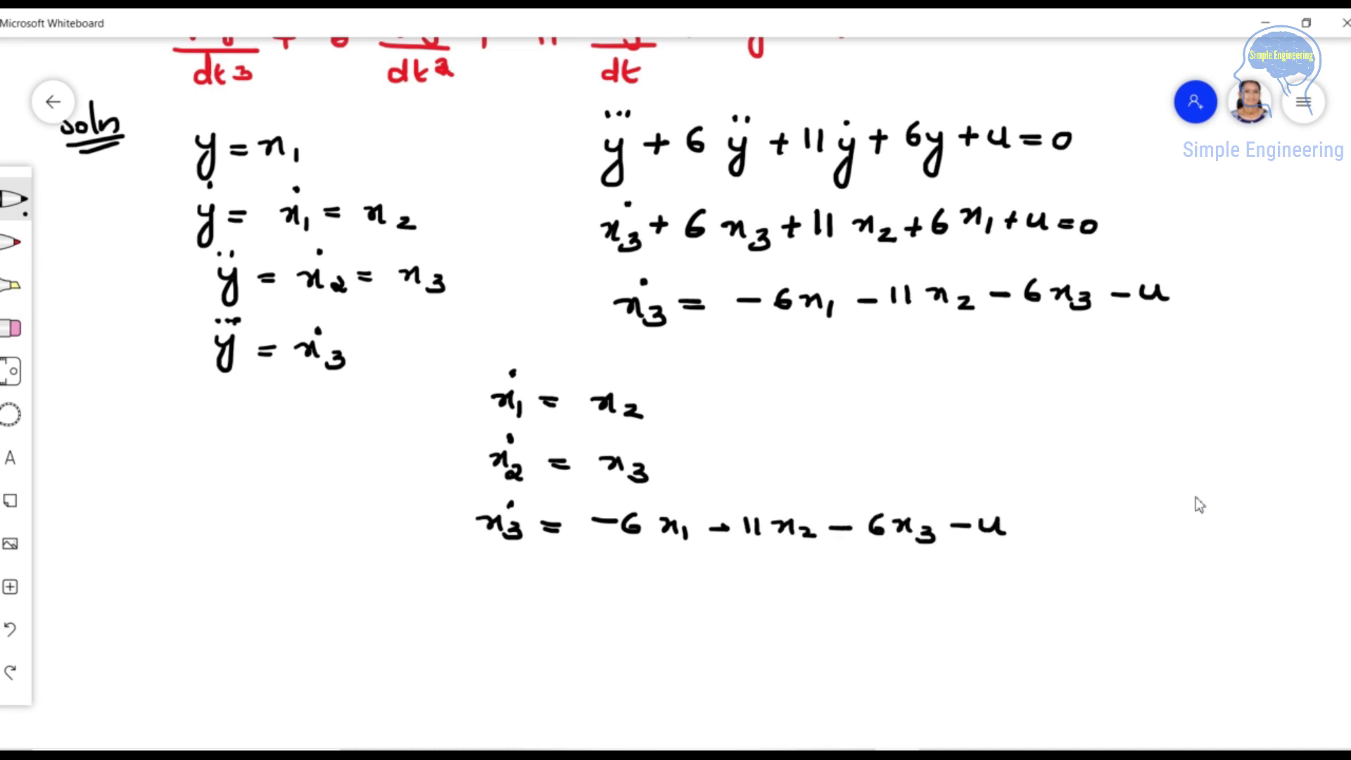
Step: Begin the matrix form with the vector [ẋ1; ẋ2; ẋ3] = and an opening bracket
{"action": "mouse_move", "coordinate": [132, 566]}
{"action": "left_mouse_down"}
{"action": "mouse_move", "coordinate": [117, 566]}
{"action": "mouse_move", "coordinate": [106, 634]}
{"action": "mouse_move", "coordinate": [132, 649]}
{"action": "left_mouse_up"}
{"action": "mouse_move", "coordinate": [145, 595]}
{"action": "left_mouse_down"}
{"action": "mouse_move", "coordinate": [161, 571]}
{"action": "mouse_move", "coordinate": [153, 633]}
{"action": "left_mouse_up"}
{"action": "left_click", "coordinate": [160, 571]}
{"action": "mouse_move", "coordinate": [159, 627]}
{"action": "left_mouse_down"}
{"action": "mouse_move", "coordinate": [178, 636]}
{"action": "mouse_move", "coordinate": [156, 663]}
{"action": "mouse_move", "coordinate": [173, 670]}
{"action": "left_mouse_up"}
{"action": "left_click", "coordinate": [160, 613]}
{"action": "left_click", "coordinate": [156, 645]}
{"action": "mouse_move", "coordinate": [199, 571]}
{"action": "left_mouse_down"}
{"action": "mouse_move", "coordinate": [223, 600]}
{"action": "mouse_move", "coordinate": [201, 660]}
{"action": "left_mouse_up"}
{"action": "left_click_drag", "start_coordinate": [240, 619], "coordinate": [258, 626]}
{"action": "mouse_move", "coordinate": [318, 560]}
{"action": "left_mouse_down"}
{"action": "mouse_move", "coordinate": [284, 640]}
{"action": "mouse_move", "coordinate": [314, 677]}
{"action": "left_mouse_up"}
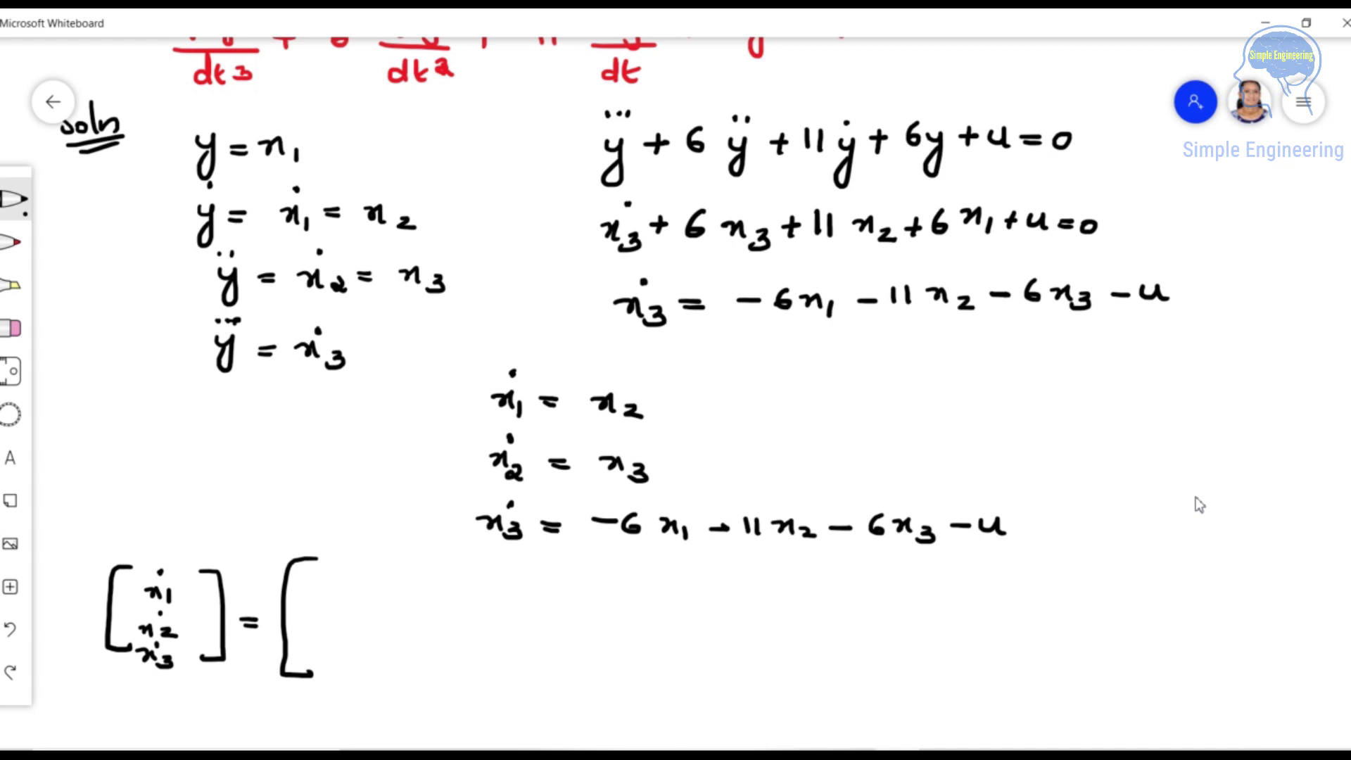
Step: Fill the A matrix with rows 0 1 0, 0 0 1, −6 −11 −6 and close it
{"action": "mouse_move", "coordinate": [314, 573]}
{"action": "left_mouse_down"}
{"action": "mouse_move", "coordinate": [371, 582]}
{"action": "mouse_move", "coordinate": [372, 597]}
{"action": "mouse_move", "coordinate": [446, 577]}
{"action": "left_mouse_up"}
{"action": "mouse_move", "coordinate": [441, 614]}
{"action": "left_mouse_down"}
{"action": "mouse_move", "coordinate": [441, 635]}
{"action": "mouse_move", "coordinate": [315, 612]}
{"action": "left_mouse_up"}
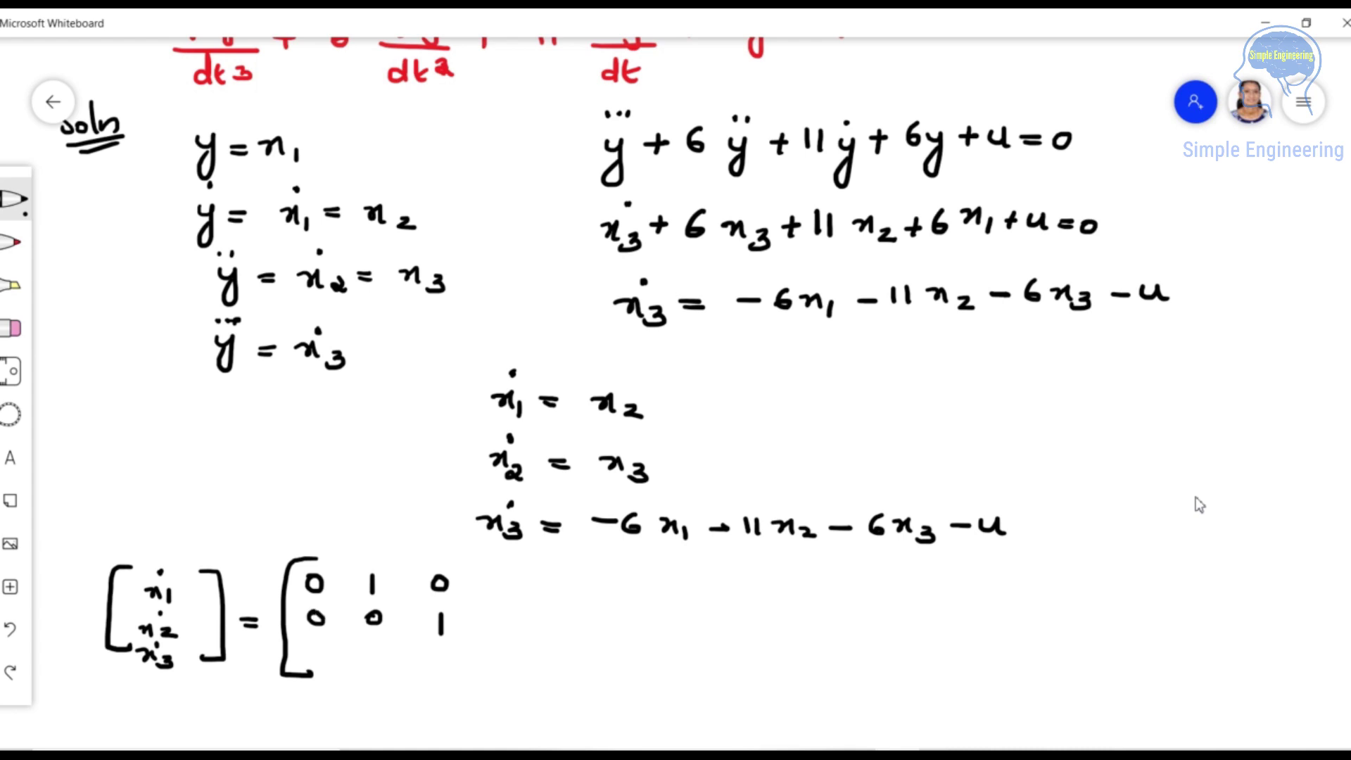
{"action": "left_click_drag", "start_coordinate": [288, 653], "coordinate": [310, 658]}
{"action": "left_click_drag", "start_coordinate": [352, 651], "coordinate": [373, 662]}
{"action": "left_click_drag", "start_coordinate": [385, 644], "coordinate": [385, 665]}
{"action": "left_click_drag", "start_coordinate": [417, 657], "coordinate": [439, 661]}
{"action": "mouse_move", "coordinate": [462, 567]}
{"action": "left_mouse_down"}
{"action": "mouse_move", "coordinate": [486, 568]}
{"action": "mouse_move", "coordinate": [464, 675]}
{"action": "left_mouse_up"}
Step: Write the state vector [x1; x2; x3] followed by a plus sign
{"action": "mouse_move", "coordinate": [528, 570]}
{"action": "left_mouse_down"}
{"action": "mouse_move", "coordinate": [502, 664]}
{"action": "mouse_move", "coordinate": [521, 671]}
{"action": "mouse_move", "coordinate": [540, 595]}
{"action": "left_mouse_up"}
{"action": "left_click_drag", "start_coordinate": [548, 582], "coordinate": [542, 637]}
{"action": "mouse_move", "coordinate": [542, 623]}
{"action": "left_mouse_down"}
{"action": "mouse_move", "coordinate": [534, 638]}
{"action": "mouse_move", "coordinate": [567, 639]}
{"action": "mouse_move", "coordinate": [548, 663]}
{"action": "mouse_move", "coordinate": [563, 670]}
{"action": "left_mouse_up"}
{"action": "mouse_move", "coordinate": [581, 577]}
{"action": "left_mouse_down"}
{"action": "mouse_move", "coordinate": [600, 579]}
{"action": "mouse_move", "coordinate": [572, 662]}
{"action": "left_mouse_up"}
{"action": "mouse_move", "coordinate": [623, 621]}
{"action": "left_mouse_down"}
{"action": "mouse_move", "coordinate": [639, 620]}
{"action": "mouse_move", "coordinate": [632, 635]}
{"action": "left_mouse_up"}
Step: Add the input vector [0; 0; −1] followed by u
{"action": "mouse_move", "coordinate": [684, 575]}
{"action": "left_mouse_down"}
{"action": "mouse_move", "coordinate": [650, 658]}
{"action": "mouse_move", "coordinate": [673, 675]}
{"action": "left_mouse_up"}
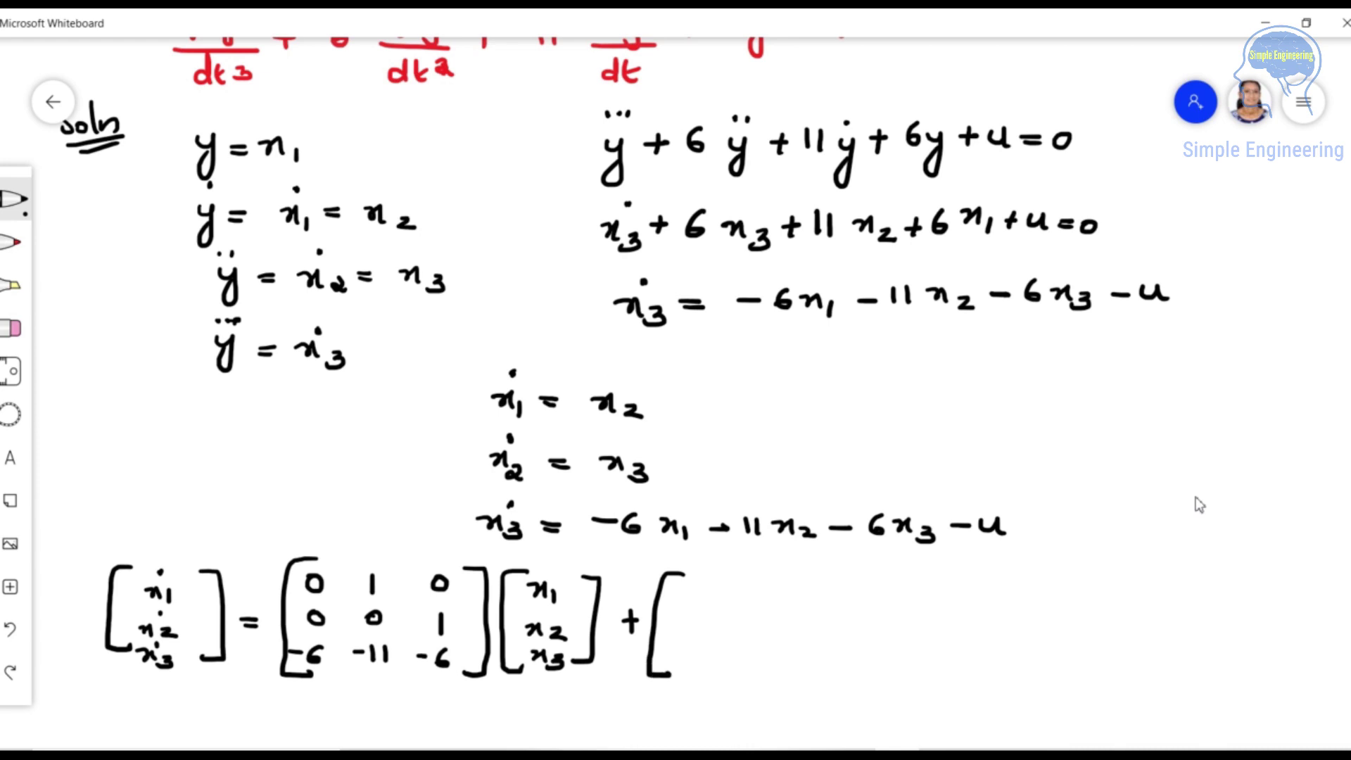
{"action": "left_click_drag", "start_coordinate": [694, 583], "coordinate": [696, 581]}
{"action": "mouse_move", "coordinate": [694, 611]}
{"action": "left_mouse_down"}
{"action": "mouse_move", "coordinate": [686, 619]}
{"action": "mouse_move", "coordinate": [695, 610]}
{"action": "left_mouse_up"}
{"action": "left_click_drag", "start_coordinate": [667, 648], "coordinate": [702, 661]}
{"action": "mouse_move", "coordinate": [723, 578]}
{"action": "left_mouse_down"}
{"action": "mouse_move", "coordinate": [739, 576]}
{"action": "mouse_move", "coordinate": [712, 677]}
{"action": "left_mouse_up"}
{"action": "left_click_drag", "start_coordinate": [752, 619], "coordinate": [775, 638]}
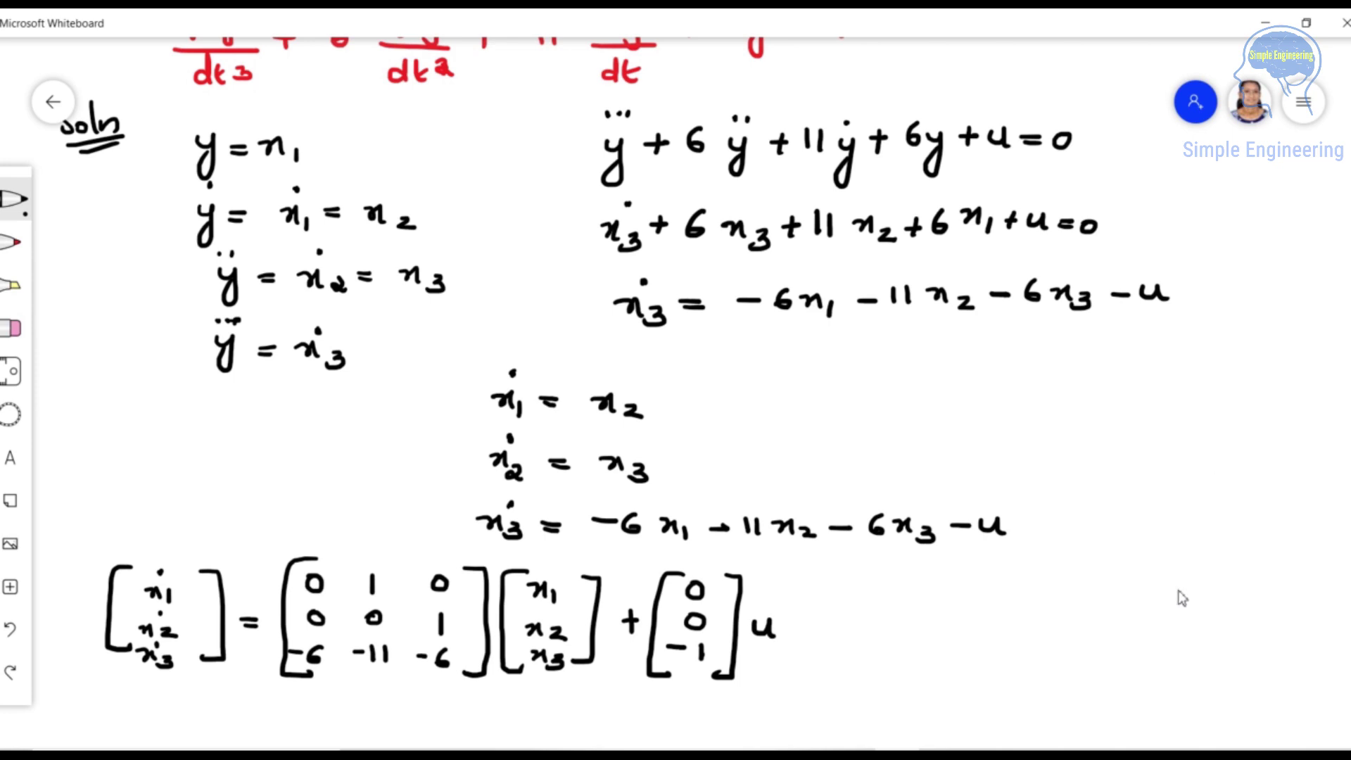
Step: Write 'y =' below the state equation
{"action": "scroll", "coordinate": [1074, 485], "scroll_direction": "down", "scroll_amount": 5}
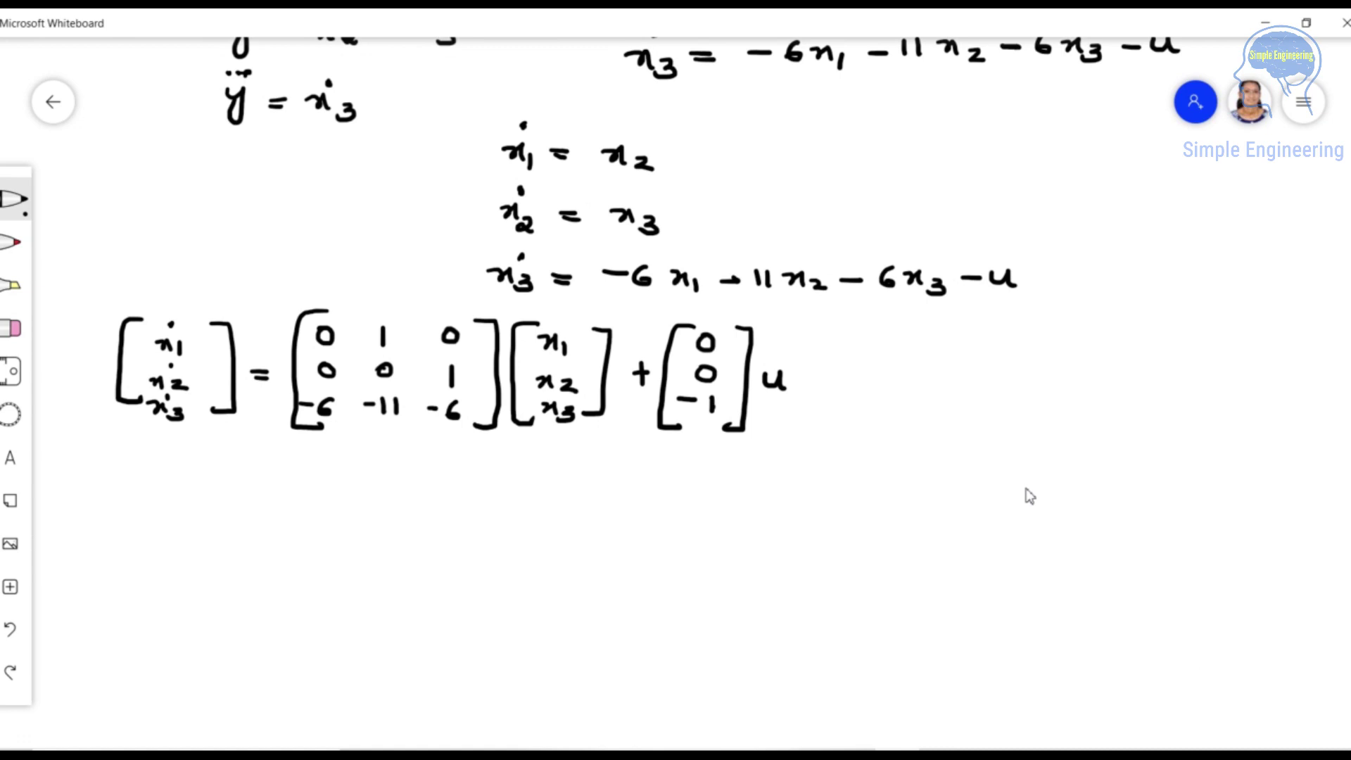
{"action": "mouse_move", "coordinate": [296, 484]}
{"action": "left_mouse_down"}
{"action": "mouse_move", "coordinate": [312, 517]}
{"action": "mouse_move", "coordinate": [299, 523]}
{"action": "mouse_move", "coordinate": [357, 495]}
{"action": "left_mouse_up"}
{"action": "left_click_drag", "start_coordinate": [340, 504], "coordinate": [358, 502]}
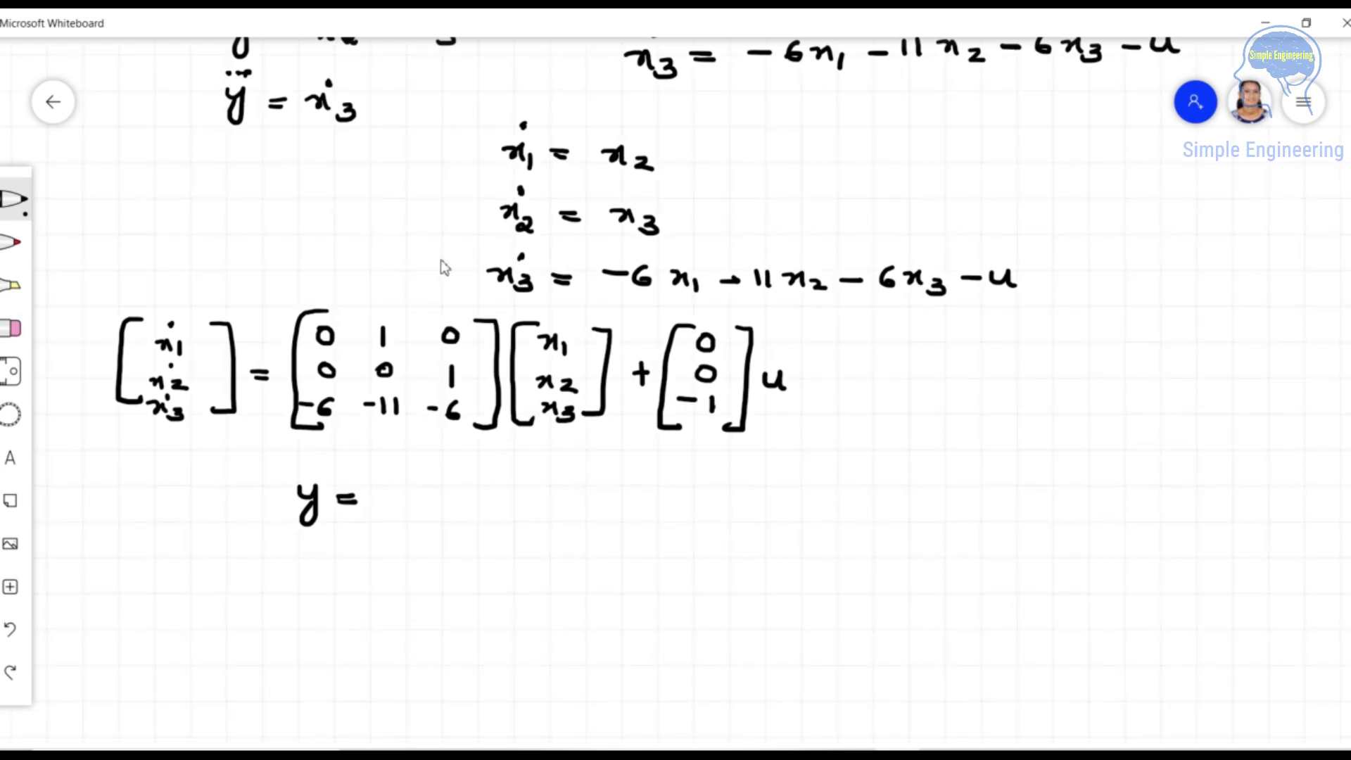
{"action": "scroll", "coordinate": [442, 281], "scroll_direction": "up", "scroll_amount": 2}
{"action": "scroll", "coordinate": [454, 275], "scroll_direction": "up", "scroll_amount": 2}
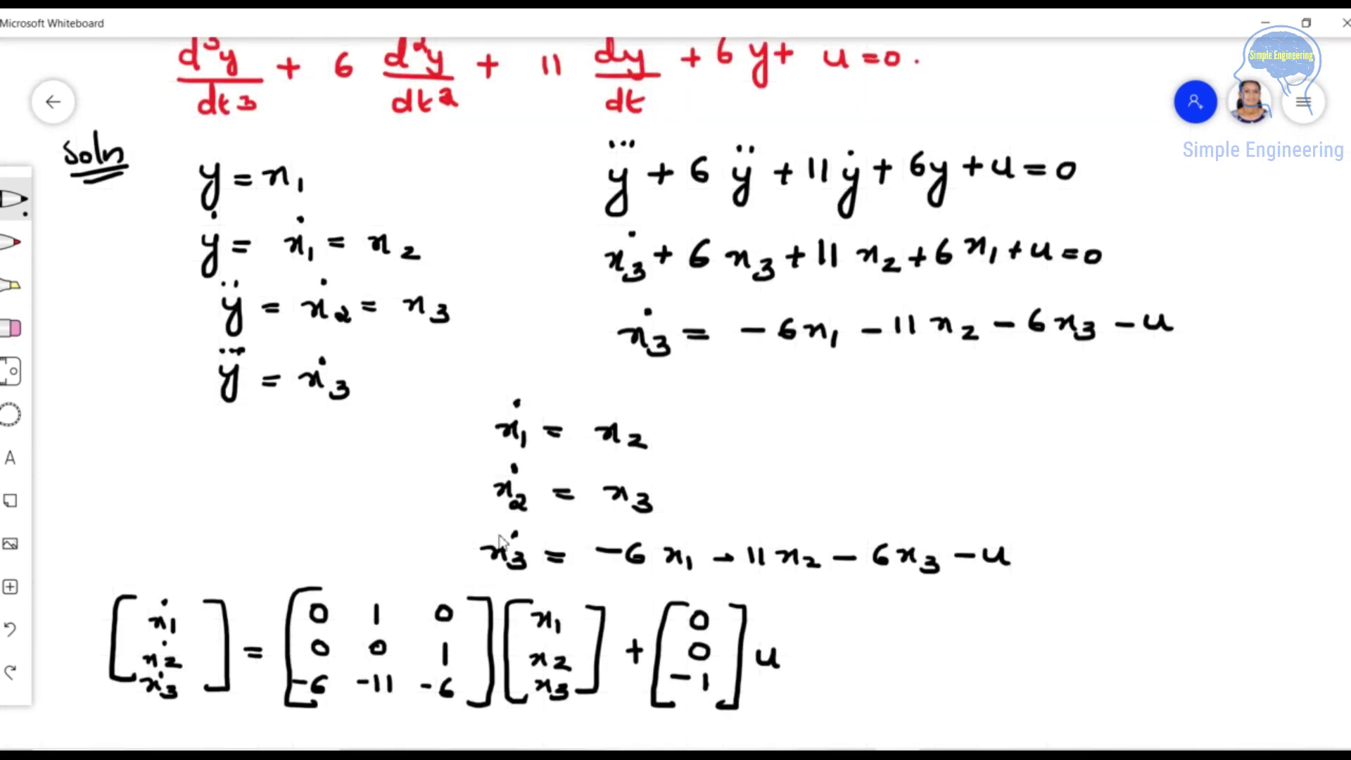
{"action": "scroll", "coordinate": [413, 505], "scroll_direction": "down", "scroll_amount": 4}
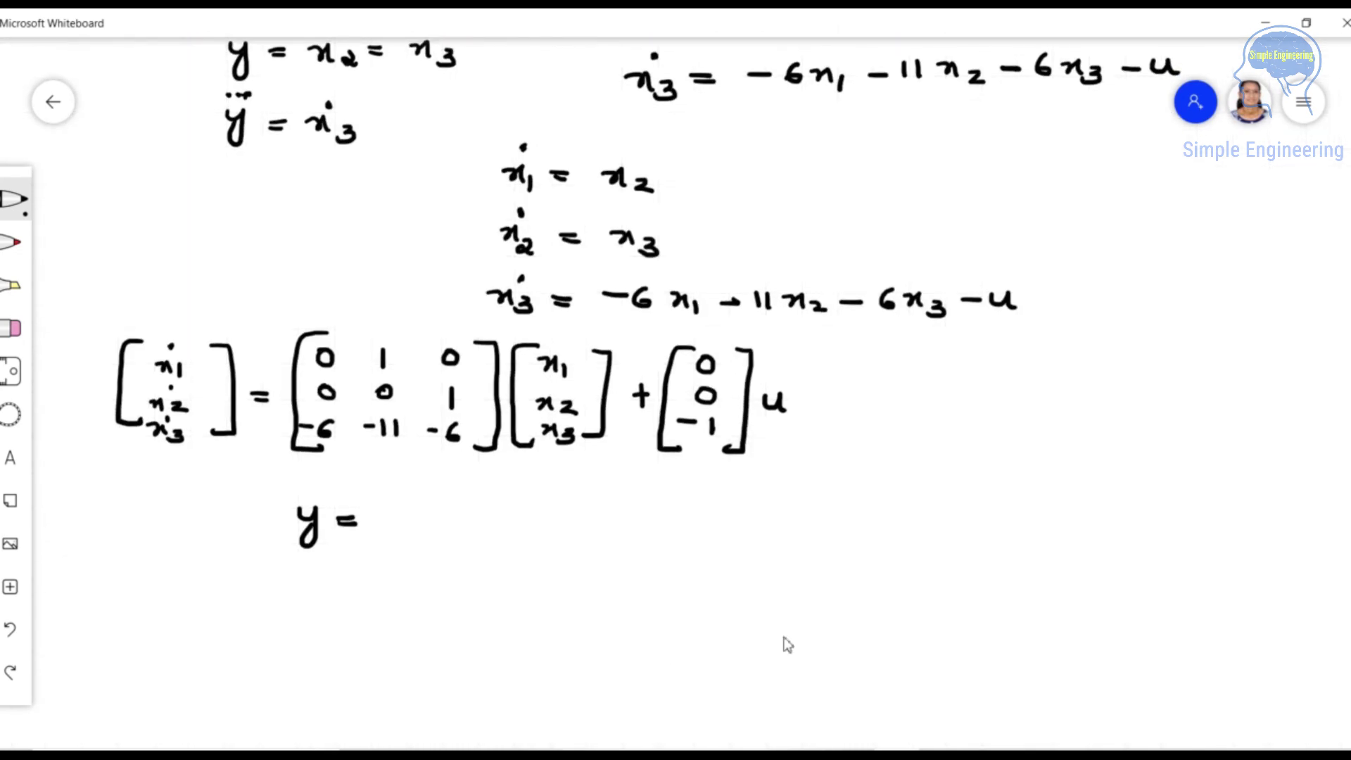
Step: Complete the output equation with the row [1 0 0] and vector [x1; x2; x3]
{"action": "mouse_move", "coordinate": [395, 502]}
{"action": "left_mouse_down"}
{"action": "mouse_move", "coordinate": [378, 546]}
{"action": "mouse_move", "coordinate": [458, 512]}
{"action": "mouse_move", "coordinate": [520, 526]}
{"action": "mouse_move", "coordinate": [518, 511]}
{"action": "mouse_move", "coordinate": [549, 496]}
{"action": "mouse_move", "coordinate": [520, 543]}
{"action": "left_mouse_up"}
{"action": "left_click", "coordinate": [453, 513]}
{"action": "mouse_move", "coordinate": [584, 484]}
{"action": "left_mouse_down"}
{"action": "mouse_move", "coordinate": [563, 485]}
{"action": "mouse_move", "coordinate": [582, 561]}
{"action": "mouse_move", "coordinate": [612, 501]}
{"action": "mouse_move", "coordinate": [623, 507]}
{"action": "left_mouse_up"}
{"action": "left_click_drag", "start_coordinate": [591, 522], "coordinate": [596, 532]}
{"action": "left_click_drag", "start_coordinate": [606, 525], "coordinate": [629, 536]}
{"action": "left_click_drag", "start_coordinate": [589, 552], "coordinate": [600, 564]}
{"action": "left_click_drag", "start_coordinate": [616, 552], "coordinate": [632, 568]}
{"action": "mouse_move", "coordinate": [648, 485]}
{"action": "left_mouse_down"}
{"action": "mouse_move", "coordinate": [666, 584]}
{"action": "mouse_move", "coordinate": [647, 584]}
{"action": "left_mouse_up"}
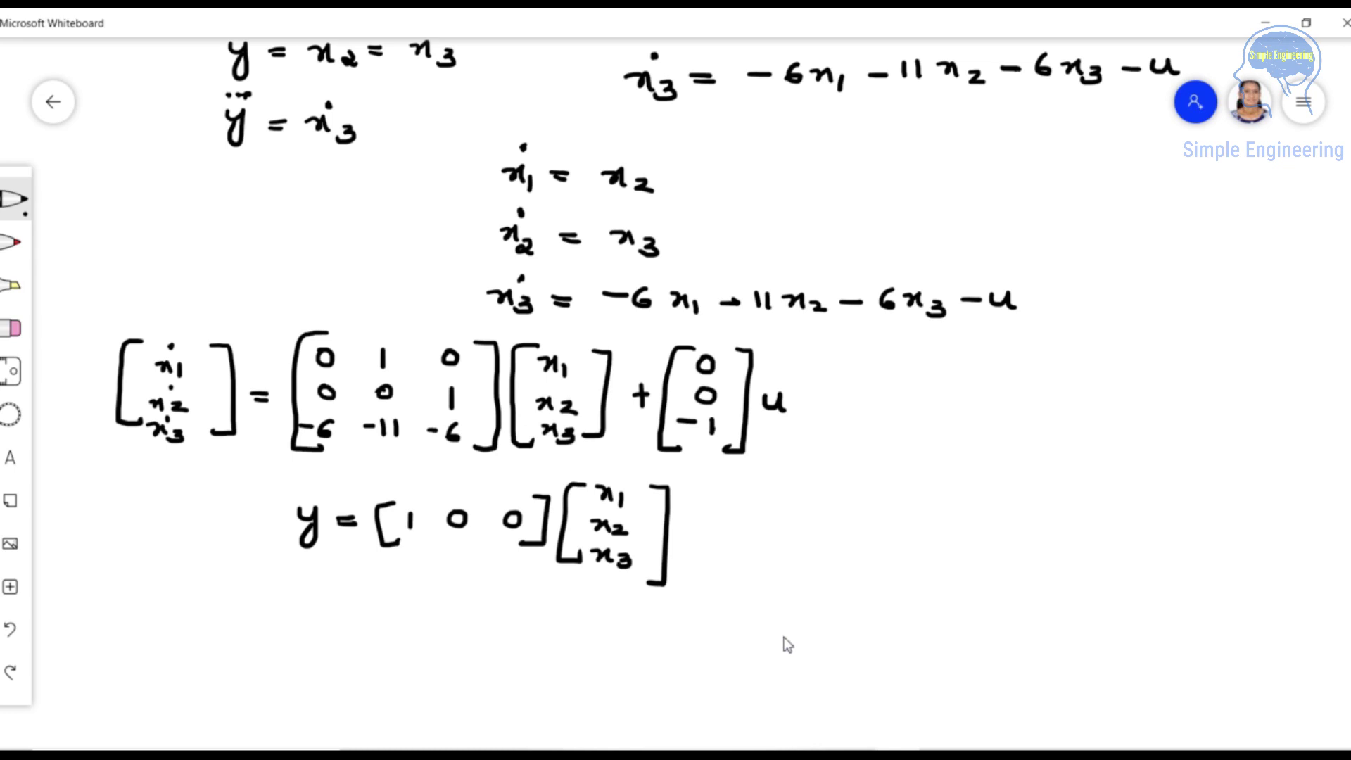
Step: Draw a rectangle around both matrix equations and pan back to the title
{"action": "mouse_move", "coordinate": [93, 312]}
{"action": "left_mouse_down"}
{"action": "mouse_move", "coordinate": [834, 345]}
{"action": "mouse_move", "coordinate": [807, 629]}
{"action": "left_mouse_up"}
{"action": "mouse_move", "coordinate": [93, 312]}
{"action": "left_mouse_down"}
{"action": "mouse_move", "coordinate": [106, 617]}
{"action": "mouse_move", "coordinate": [770, 642]}
{"action": "mouse_move", "coordinate": [808, 627]}
{"action": "left_mouse_up"}
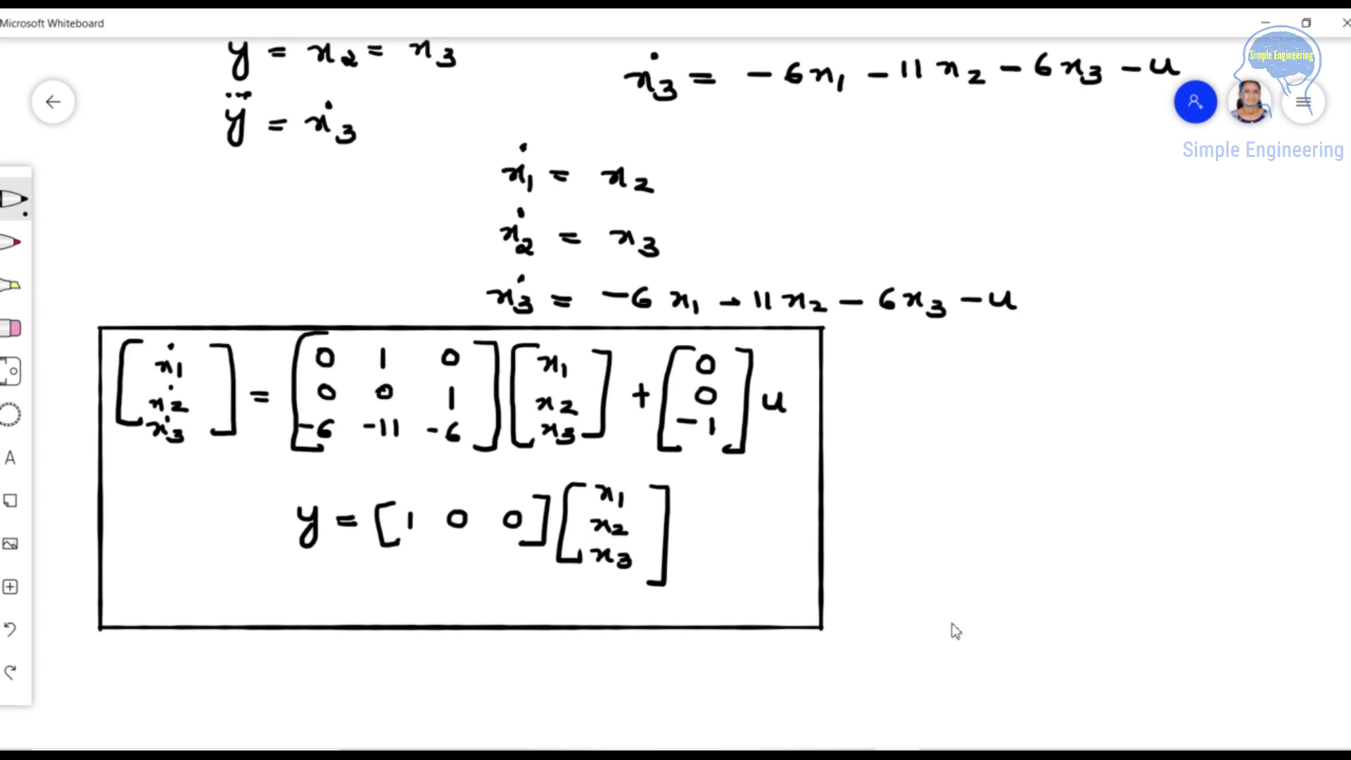
{"action": "left_click_drag", "start_coordinate": [1080, 494], "coordinate": [1121, 665]}
{"action": "left_click_drag", "start_coordinate": [1086, 482], "coordinate": [1031, 730]}
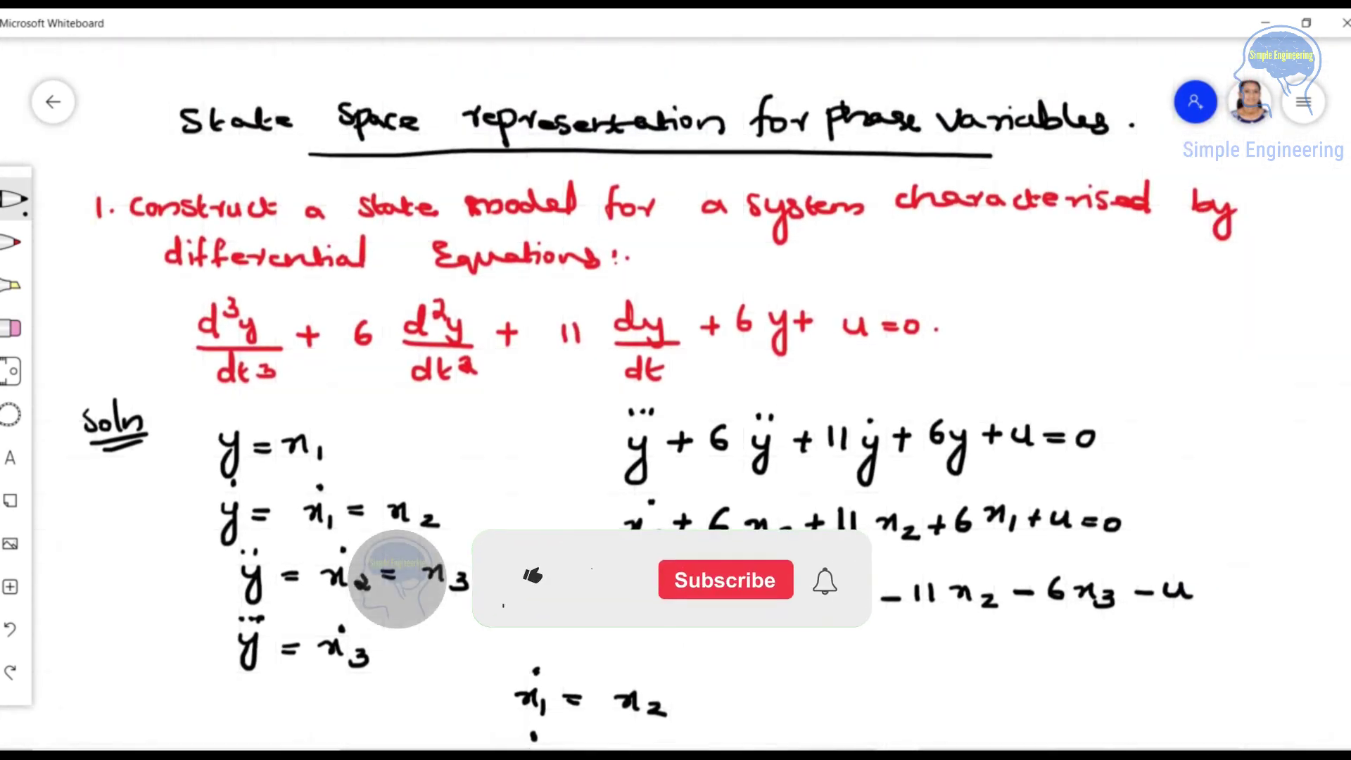